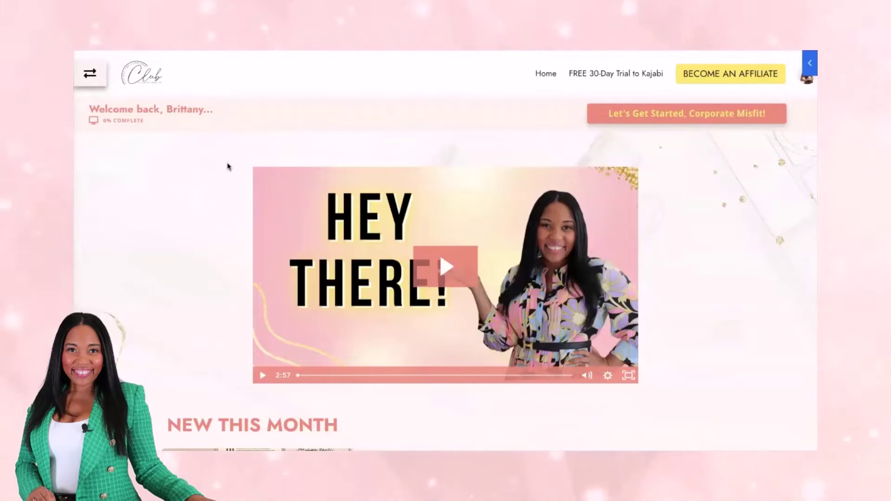
# - Open the Worksheet Template from the Lead Magnet + List Building Templates category of the club's template library
pyautogui.scroll(-5, 227, 165)
pyautogui.scroll(-13, 227, 165)
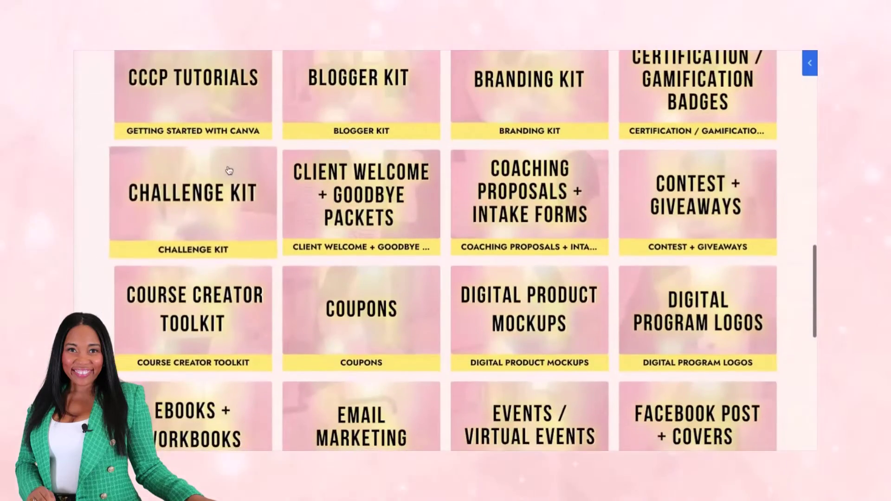
pyautogui.scroll(-5, 229, 170)
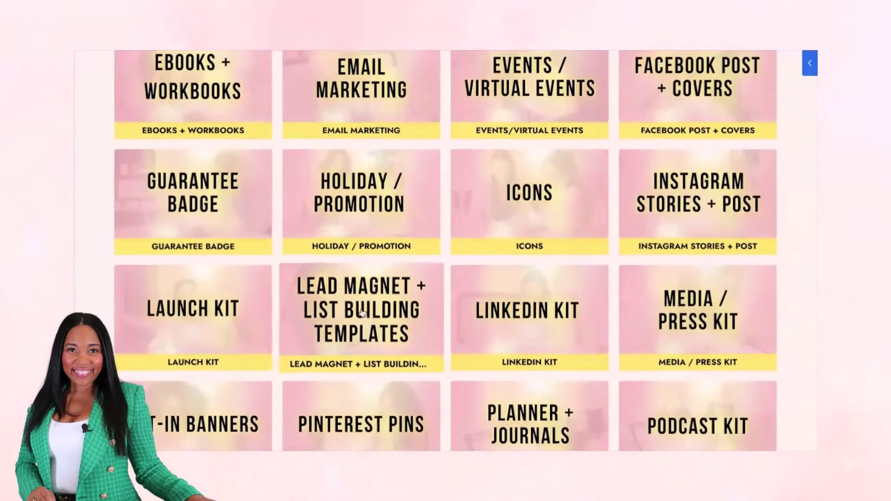
pyautogui.click(371, 316)
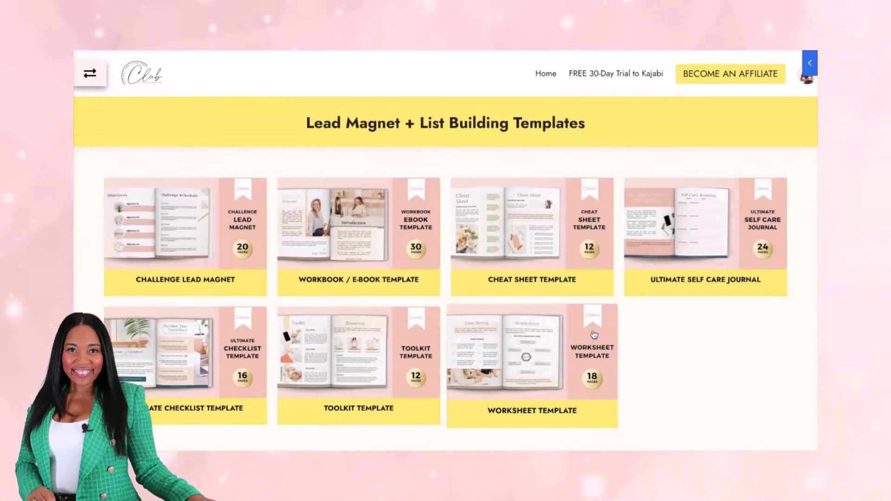
pyautogui.click(548, 347)
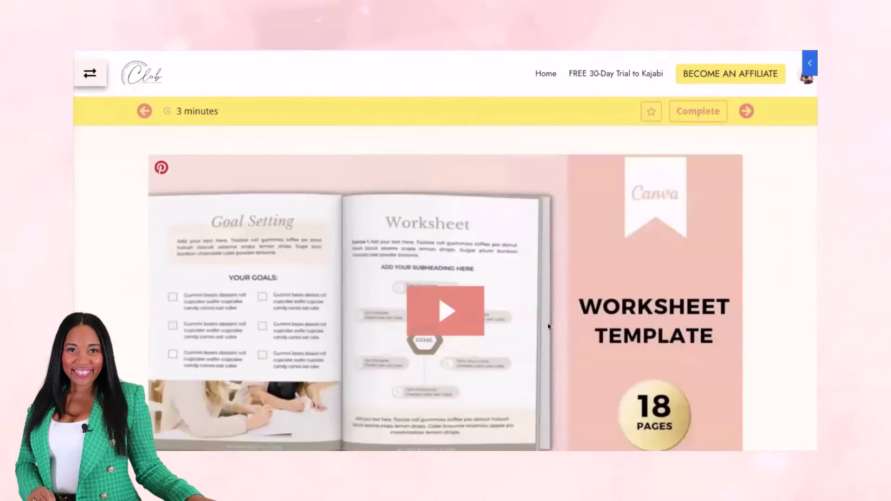
# - Get the Worksheet Template's download link and create an editable copy of it in Canva
pyautogui.scroll(-7, 538, 272)
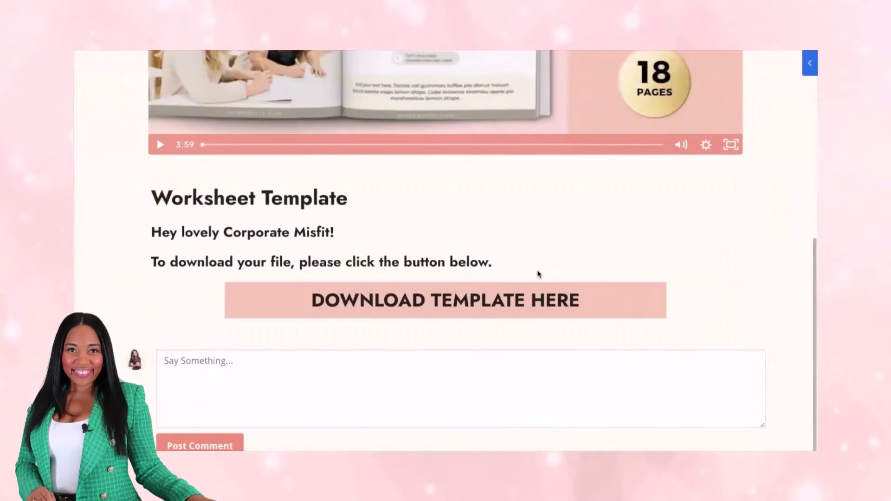
pyautogui.click(432, 301)
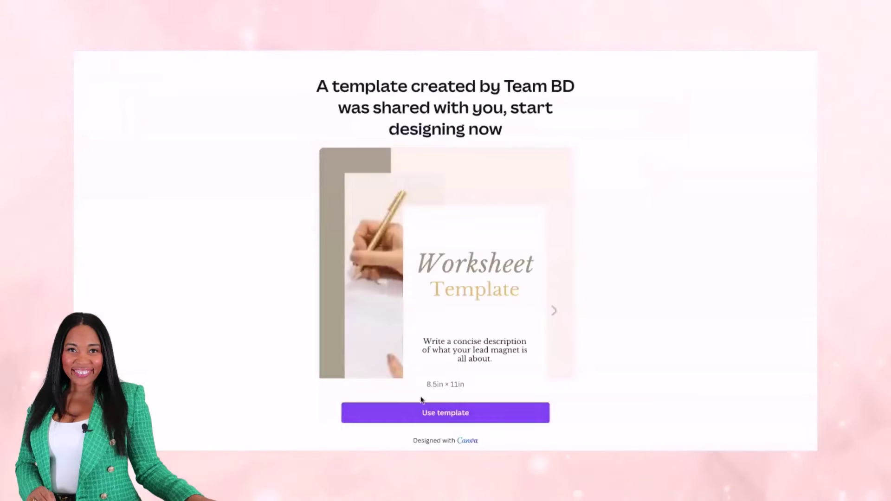
pyautogui.click(469, 411)
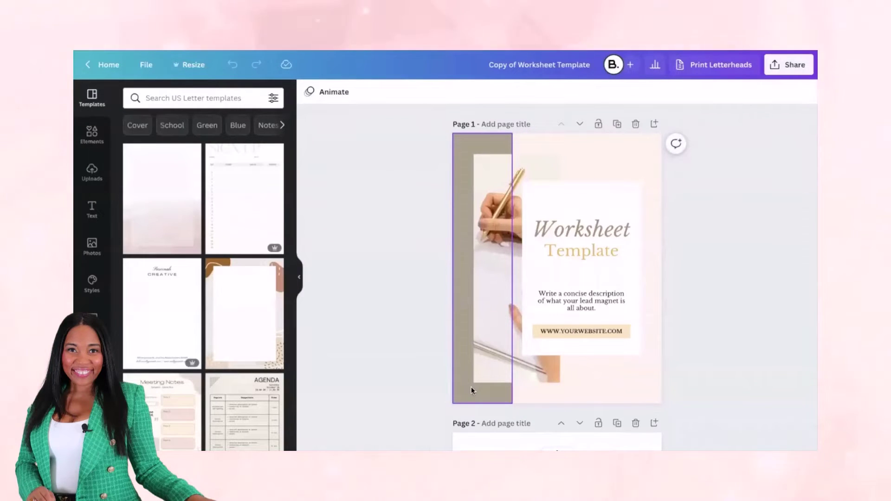
# - Look through the pages of the copied worksheet design, from the cover to the last worksheet
pyautogui.scroll(-20, 449, 194)
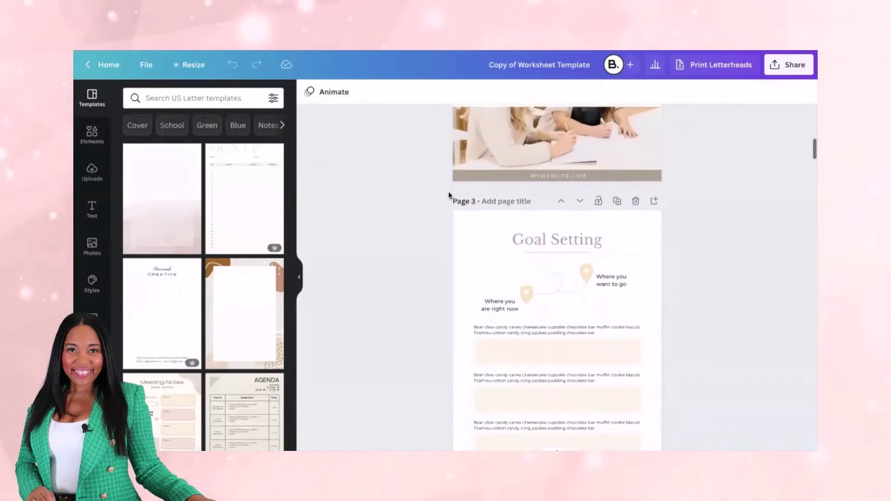
pyautogui.scroll(-20, 449, 194)
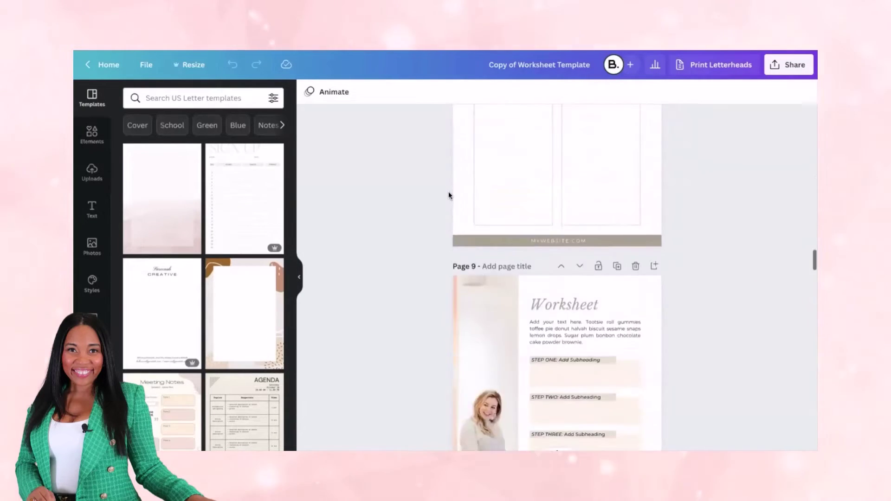
pyautogui.scroll(-20, 448, 189)
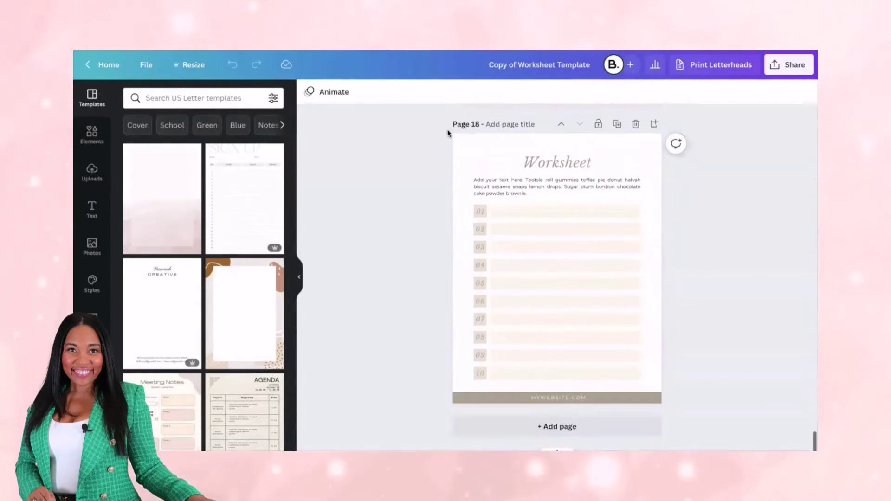
pyautogui.scroll(20, 590, 197)
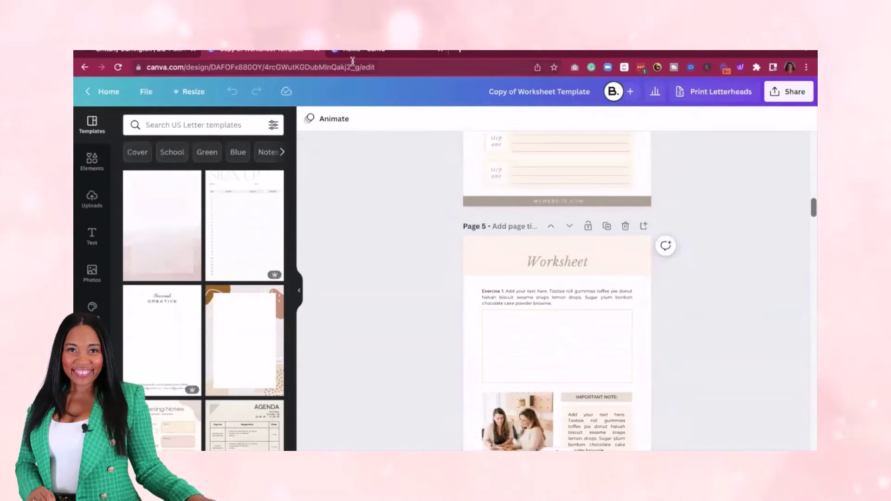
# - Switch to the Canva home page and review the suggested formats for creating a new design
pyautogui.click(349, 56)
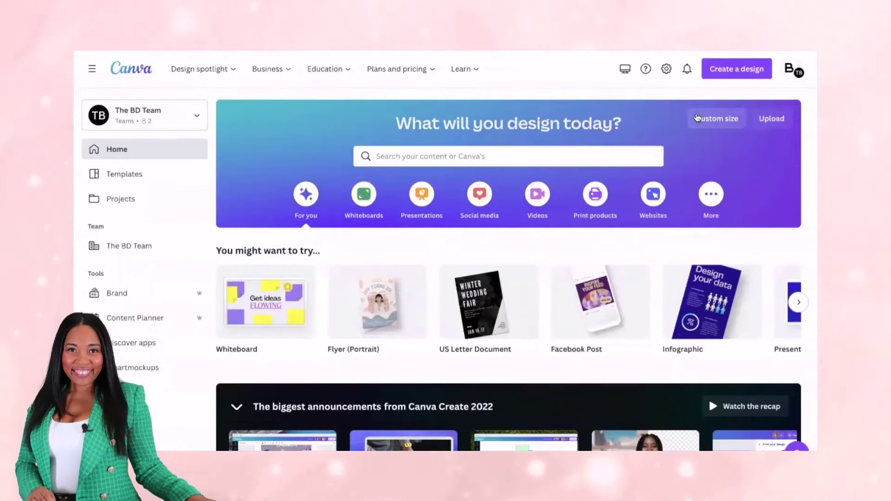
pyautogui.click(745, 72)
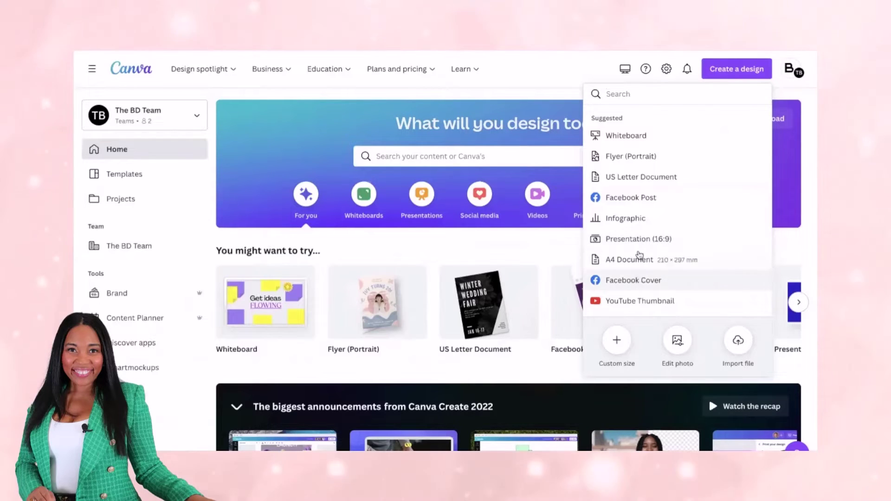
pyautogui.scroll(-3, 638, 249)
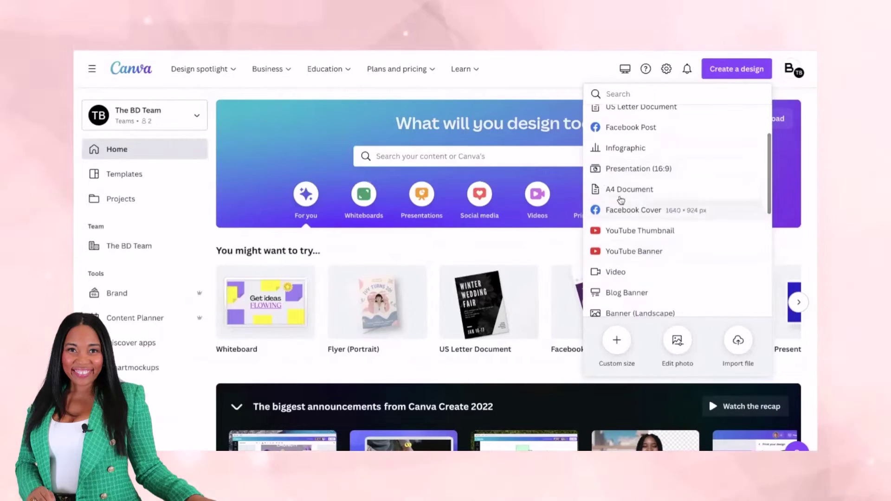
pyautogui.scroll(-2, 619, 196)
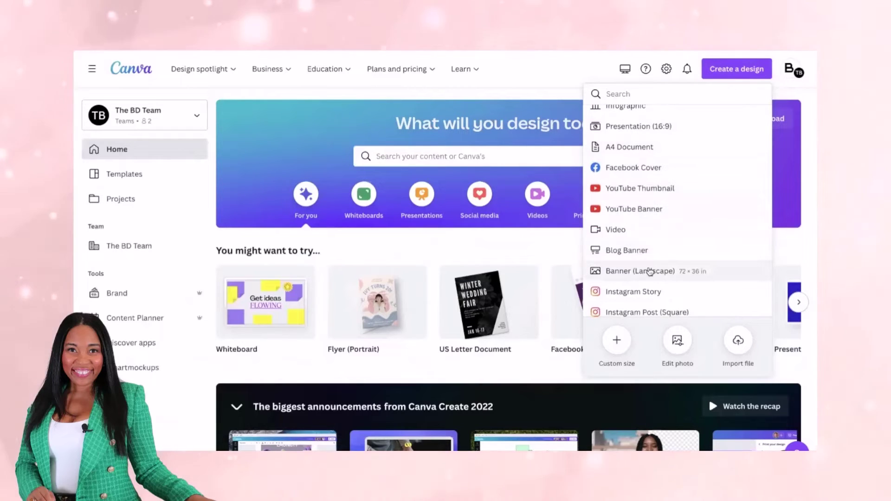
pyautogui.scroll(-3, 648, 272)
pyautogui.scroll(-4, 649, 271)
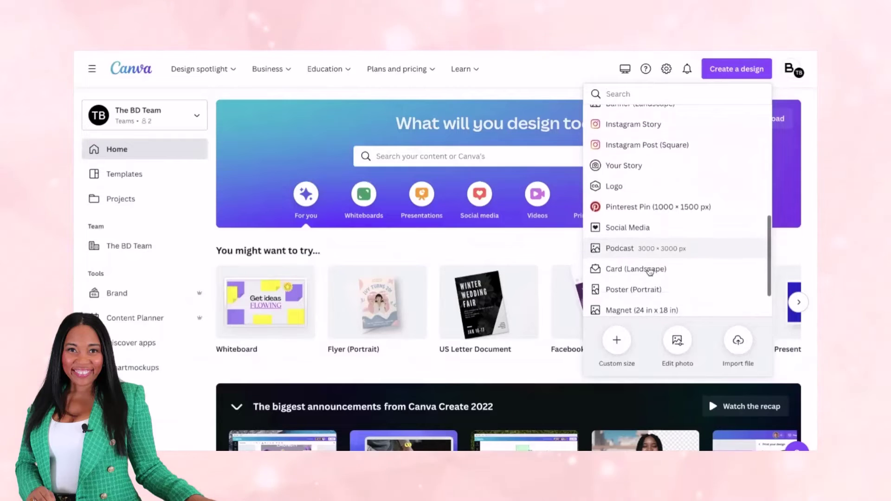
pyautogui.scroll(-3, 650, 272)
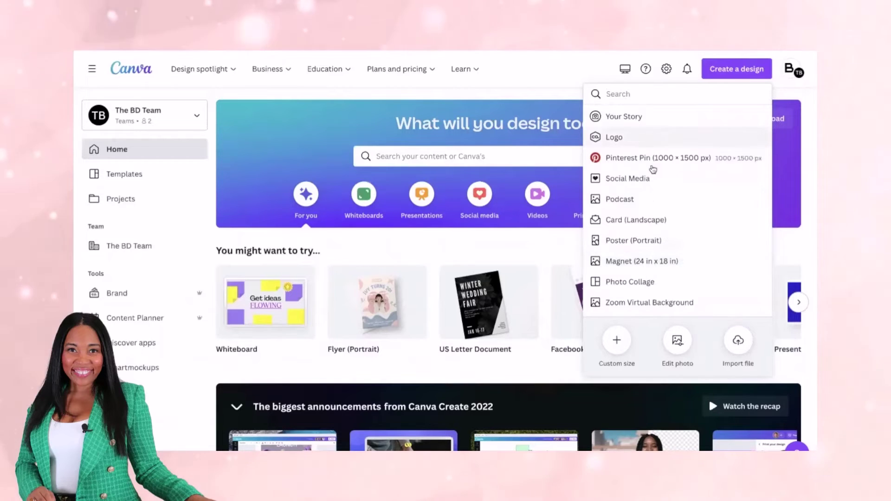
pyautogui.scroll(1, 652, 174)
pyautogui.scroll(8, 653, 175)
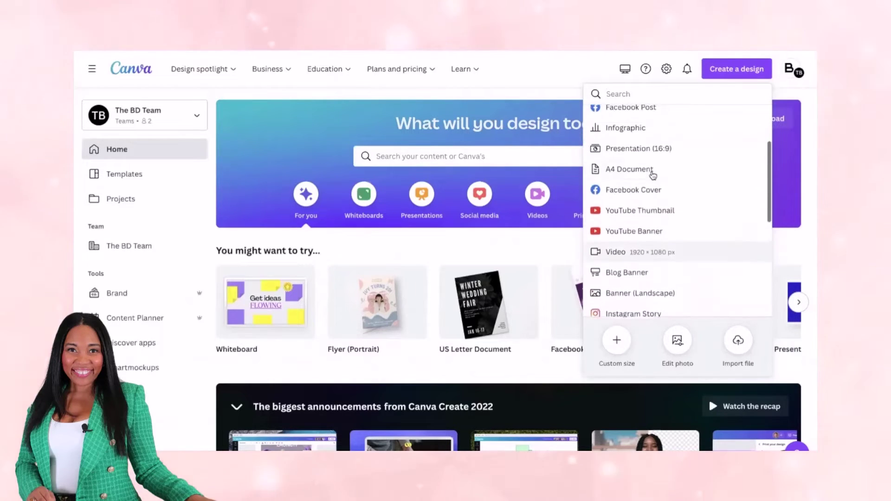
pyautogui.scroll(4, 654, 186)
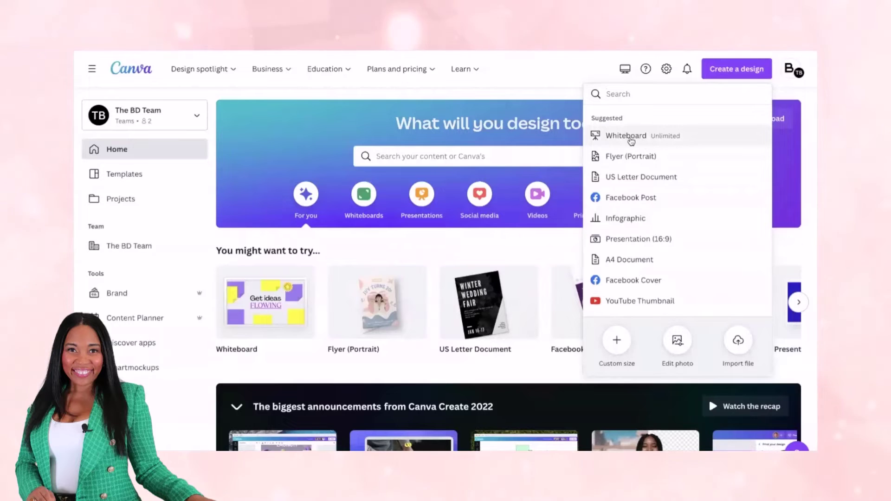
# - Create a blank US Letter Document and apply the recently used Resource List template to its page
pyautogui.click(629, 182)
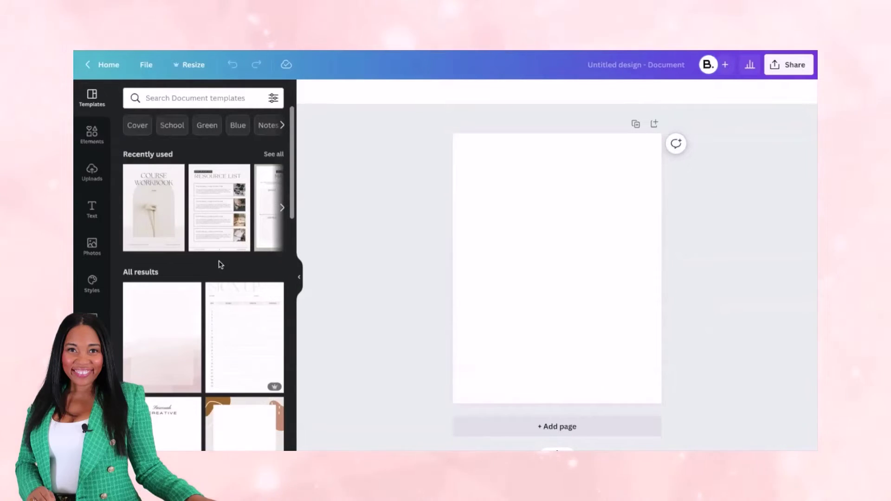
pyautogui.click(219, 201)
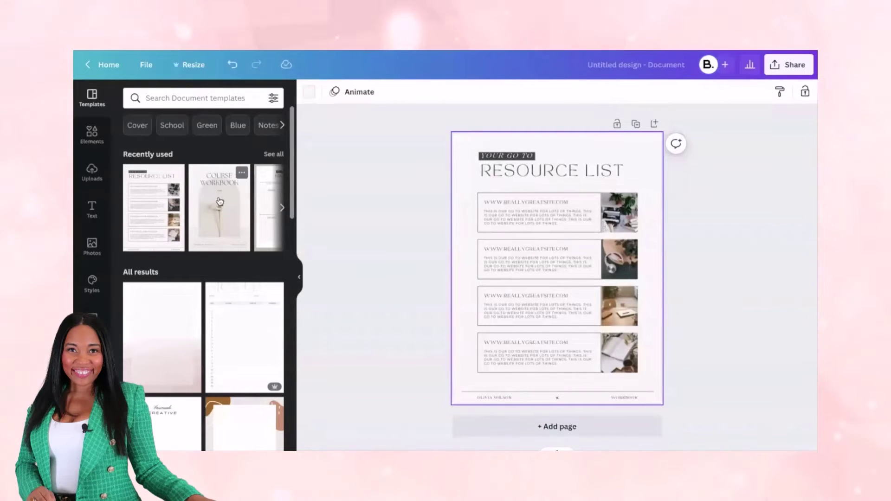
# - Browse the document templates and open the page set of the Blush and Beige Services and Pricing Guide
pyautogui.scroll(-5, 185, 328)
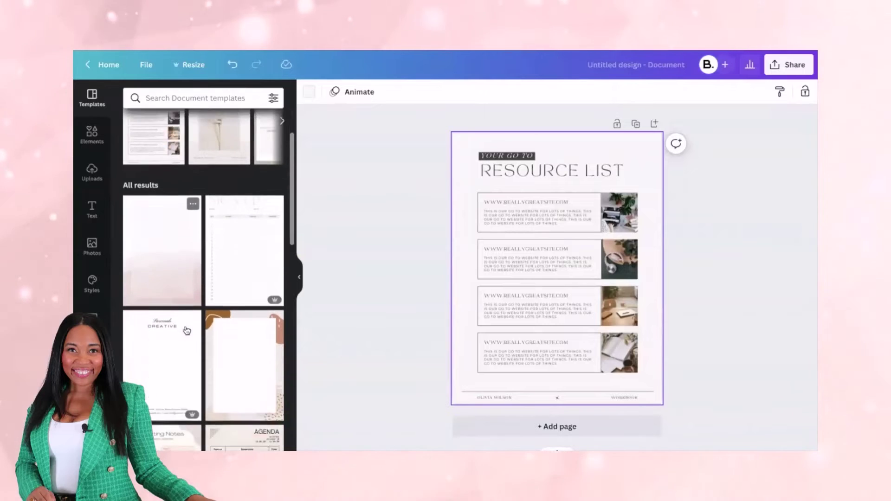
pyautogui.scroll(-3, 186, 331)
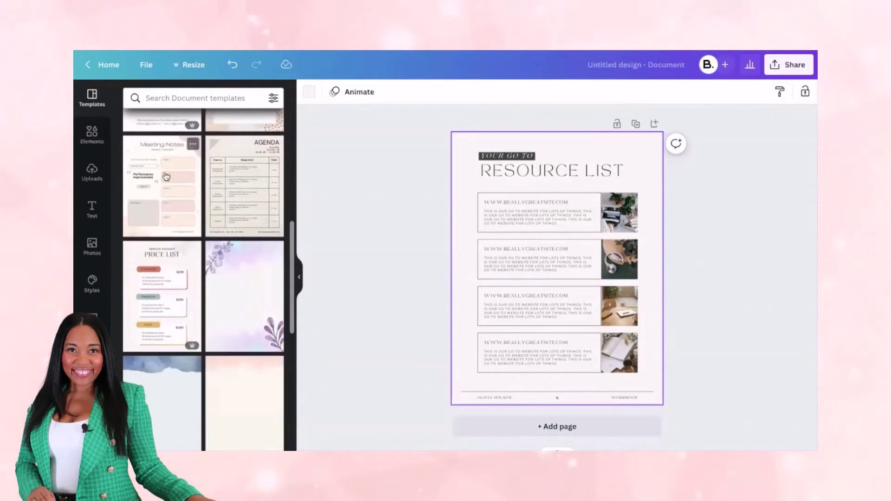
pyautogui.scroll(-6, 165, 328)
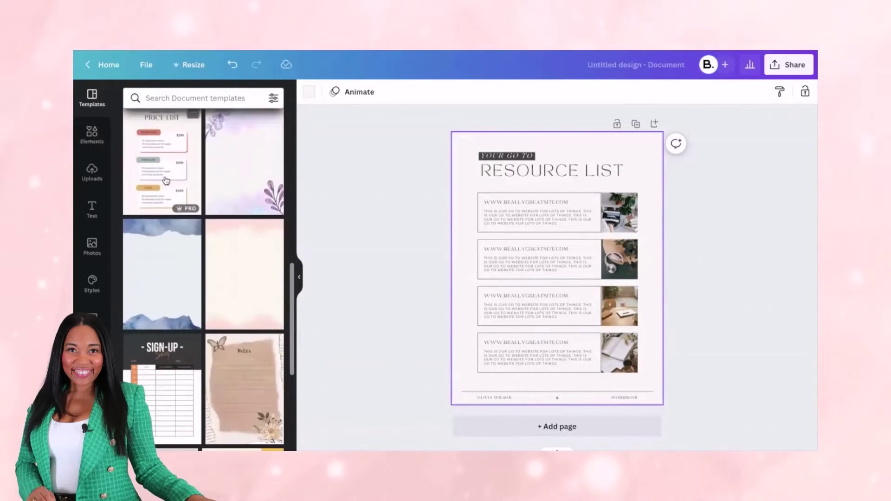
pyautogui.scroll(-4, 200, 330)
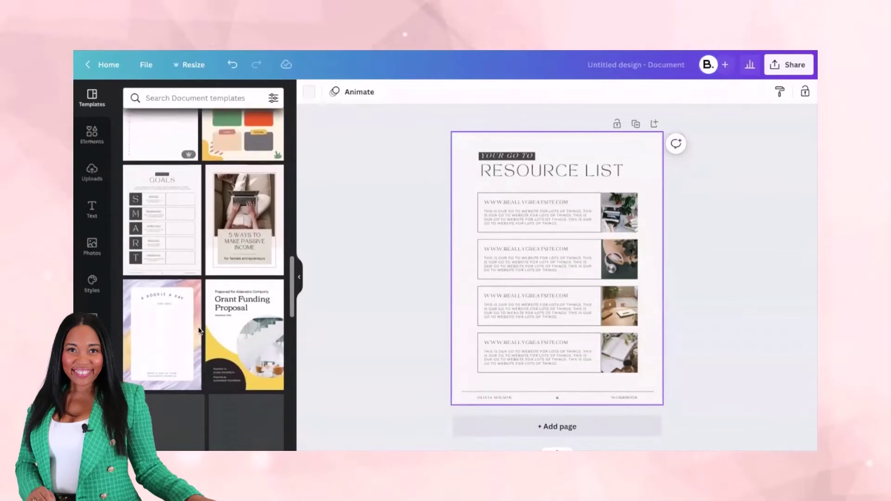
pyautogui.scroll(-5, 200, 296)
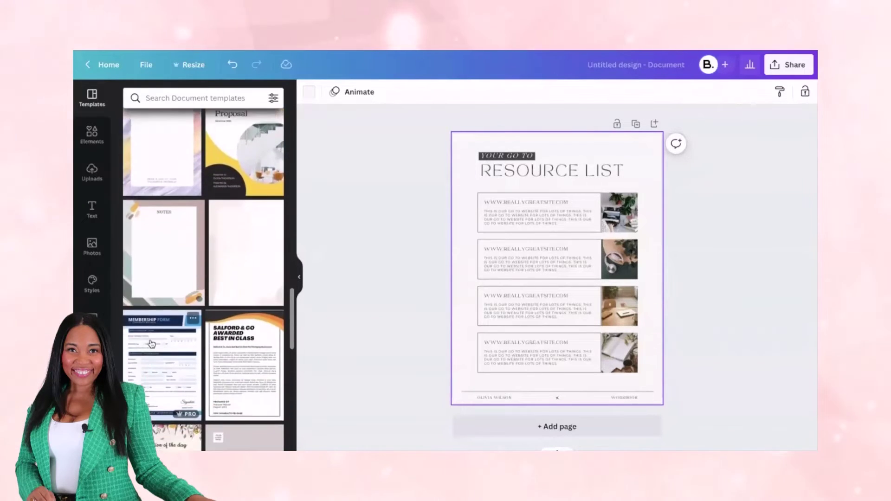
pyautogui.scroll(-10, 139, 288)
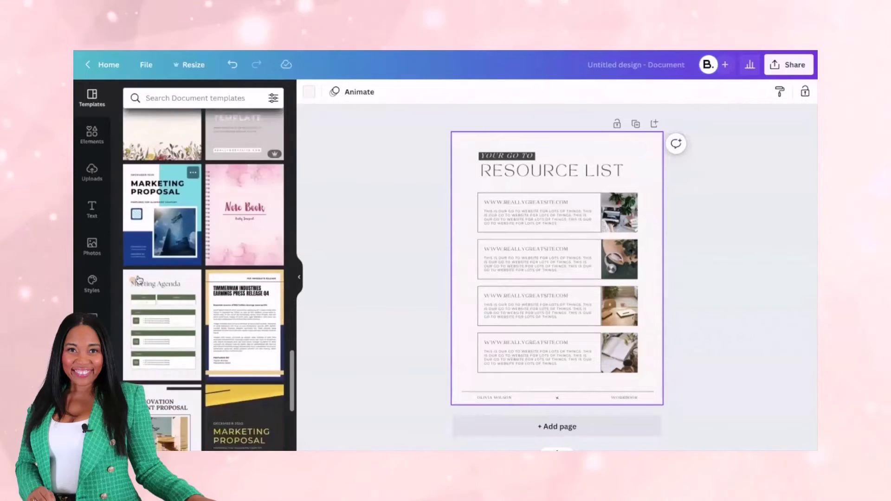
pyautogui.scroll(-10, 178, 306)
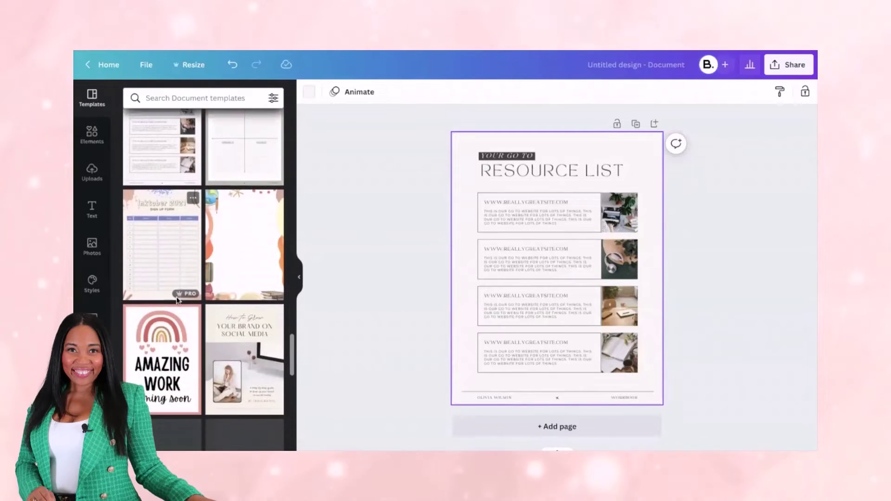
pyautogui.scroll(-4, 177, 290)
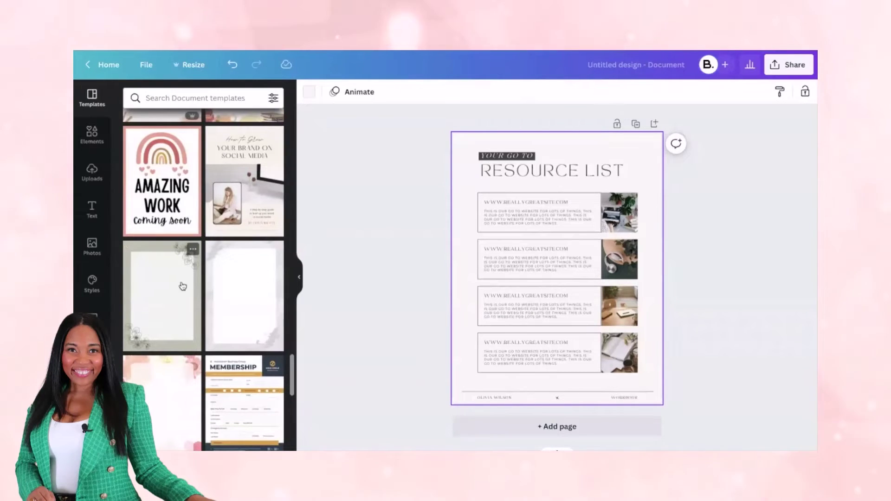
pyautogui.scroll(-6, 180, 284)
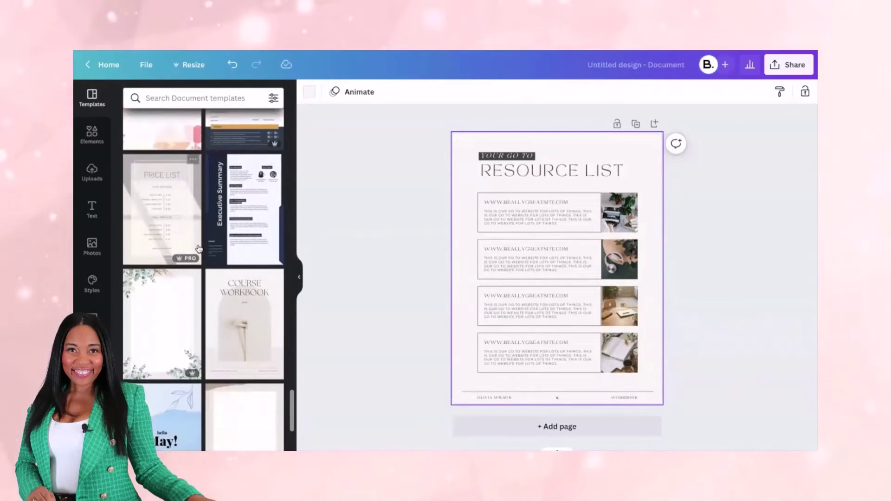
pyautogui.scroll(-5, 216, 325)
pyautogui.scroll(-6, 222, 338)
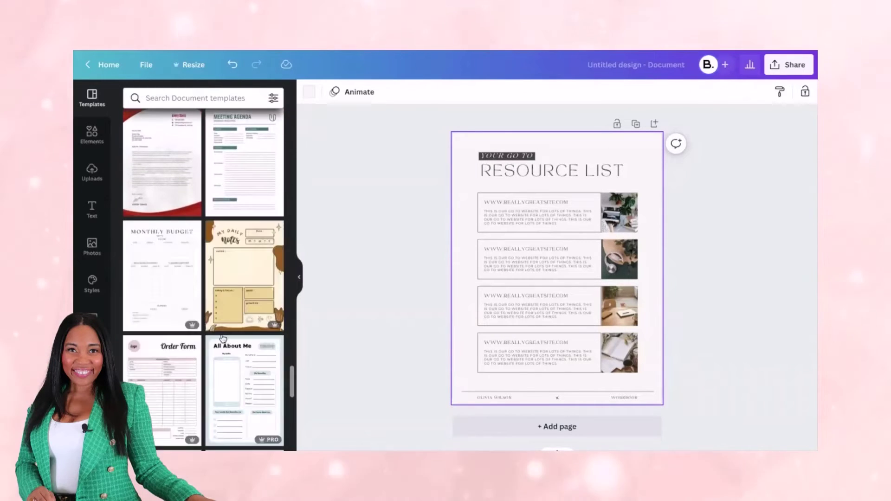
pyautogui.scroll(-1, 200, 260)
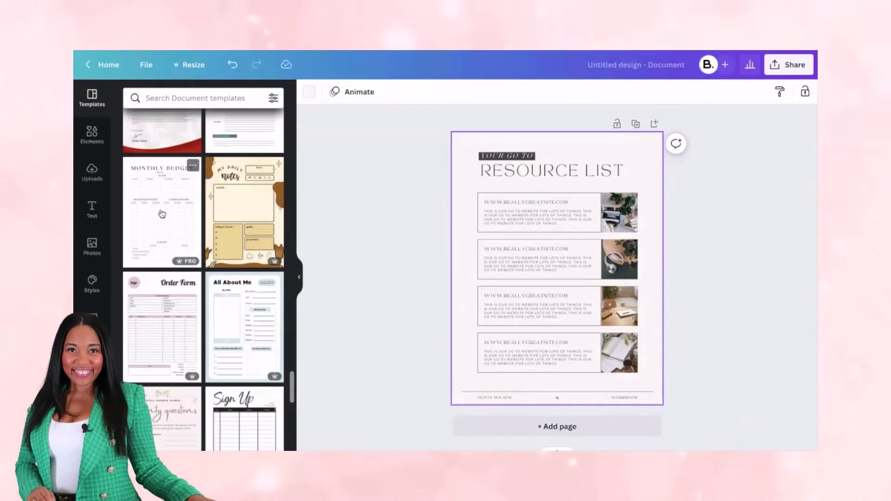
pyautogui.scroll(-10, 162, 213)
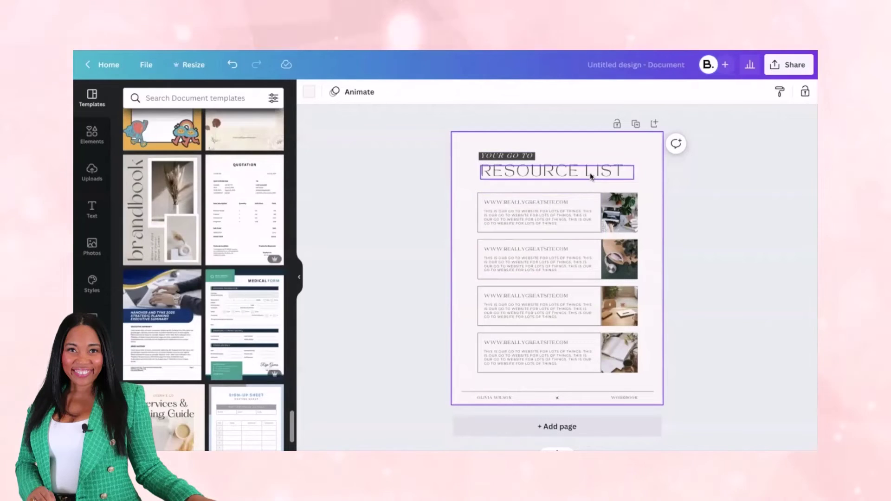
pyautogui.scroll(-3, 141, 376)
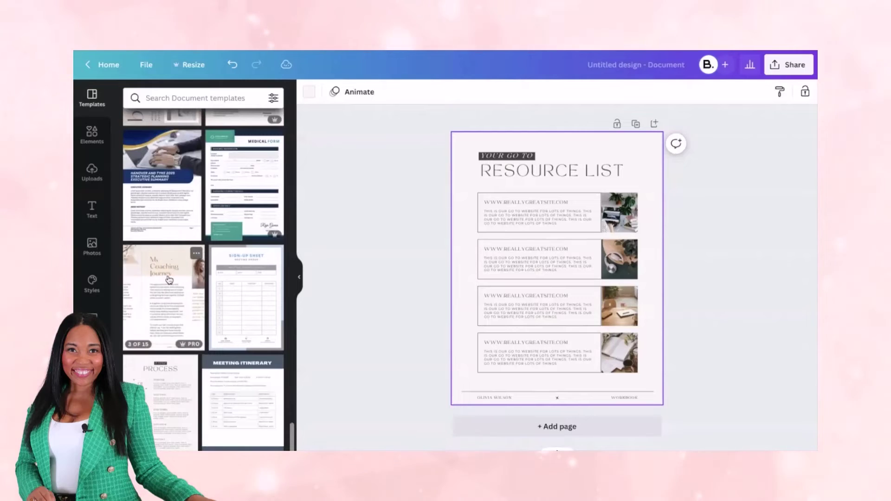
pyautogui.click(157, 285)
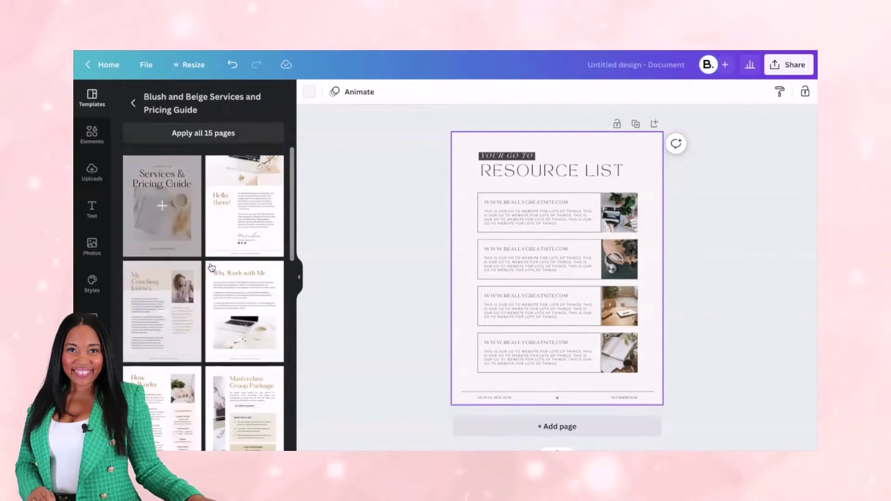
# - Look through the pages of the Blush and Beige Services and Pricing Guide, from the cover to the FAQs
pyautogui.scroll(-3, 203, 279)
pyautogui.scroll(-5, 199, 325)
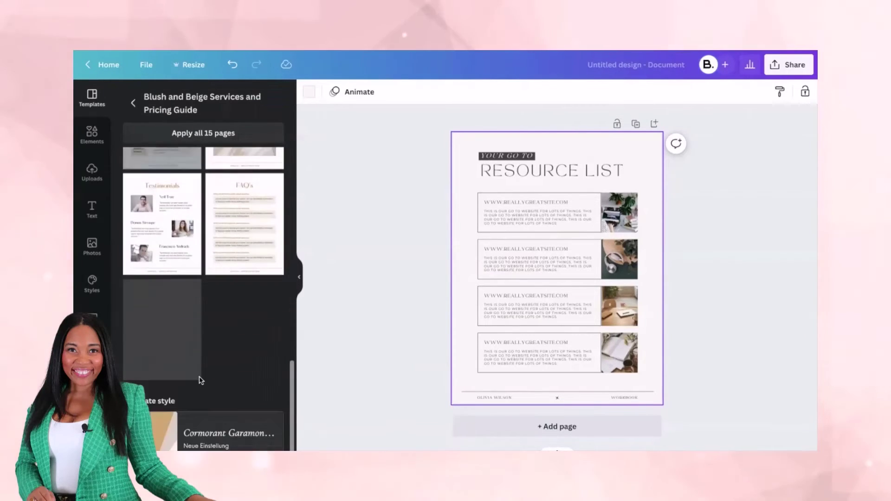
pyautogui.scroll(4, 188, 252)
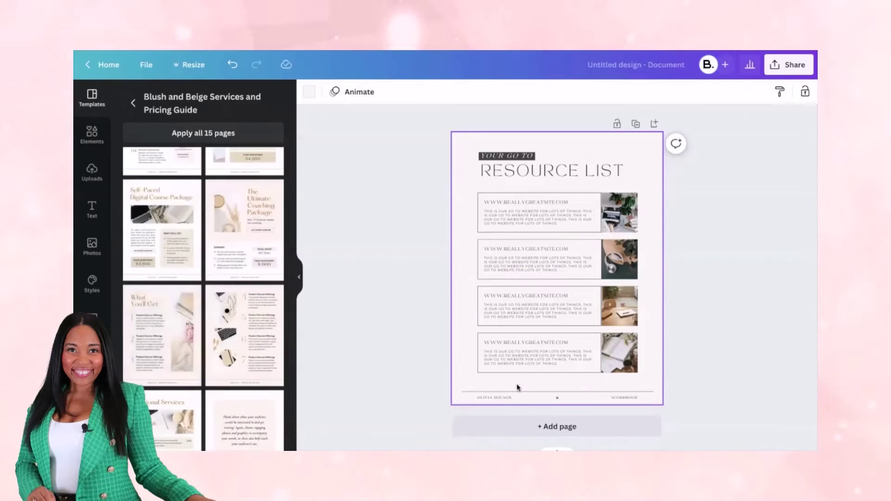
pyautogui.scroll(5, 179, 357)
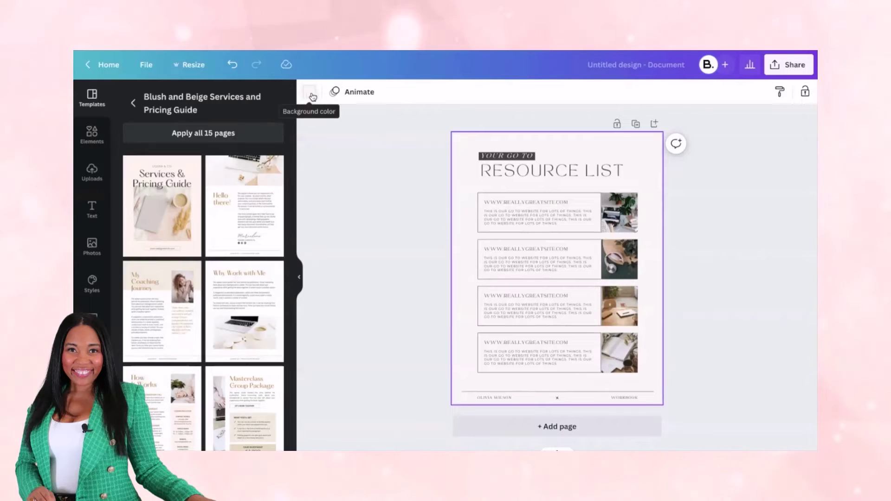
# - Add a second page with the guide's My Coaching Journey layout and recolor its header block pale pink from NEW BD TEAM PALETTE
pyautogui.click(549, 427)
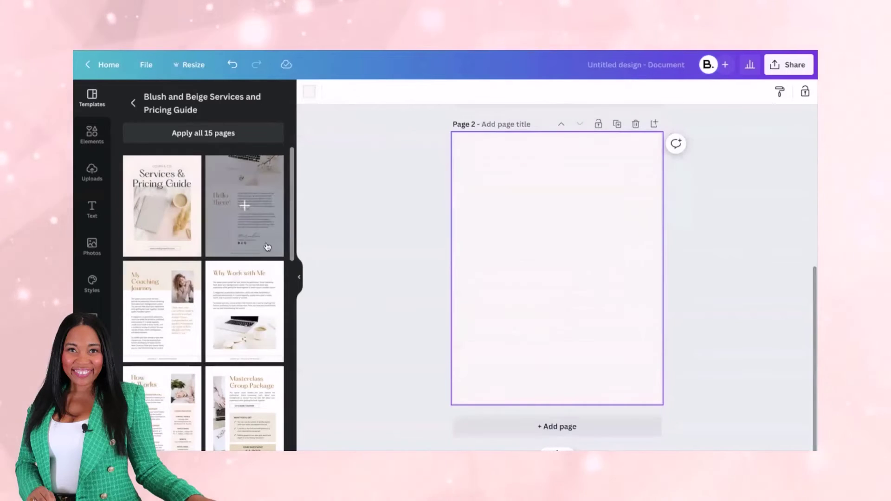
pyautogui.moveTo(162, 306); pyautogui.dragTo(478, 168)
pyautogui.click(467, 146)
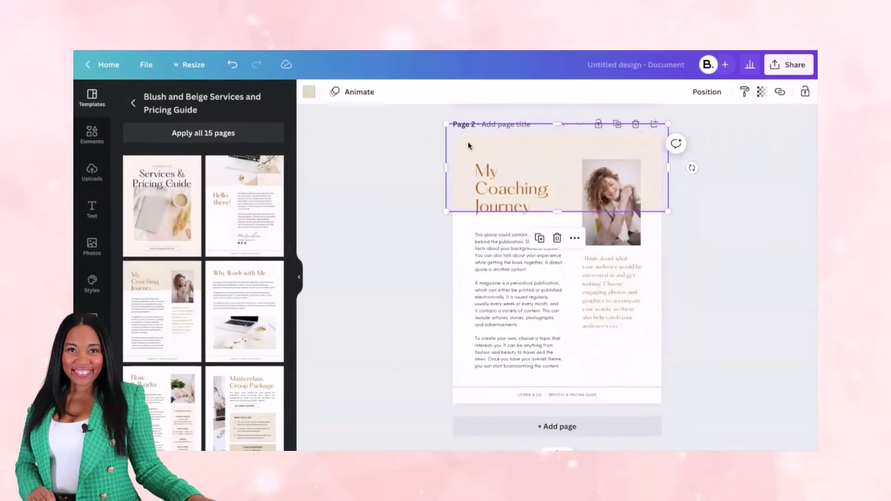
pyautogui.click(307, 92)
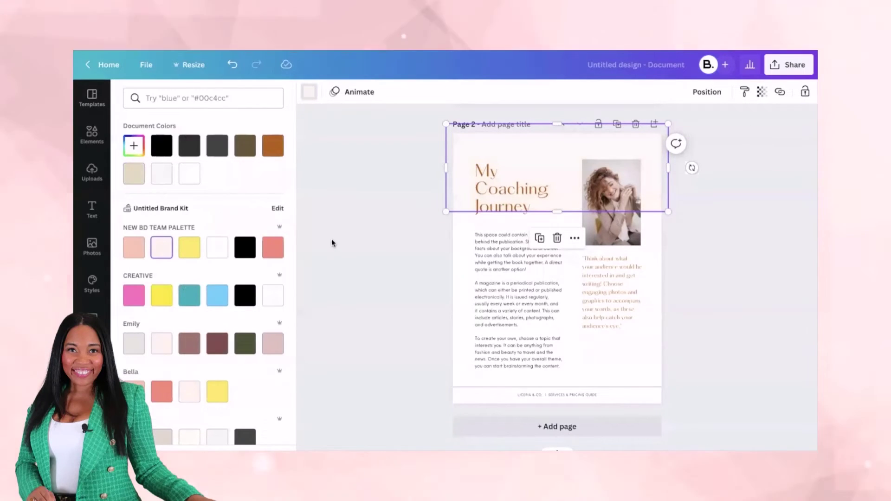
pyautogui.click(331, 239)
# - Change the My Coaching Journey heading to black and set its font to Montserrat
pyautogui.click(502, 192)
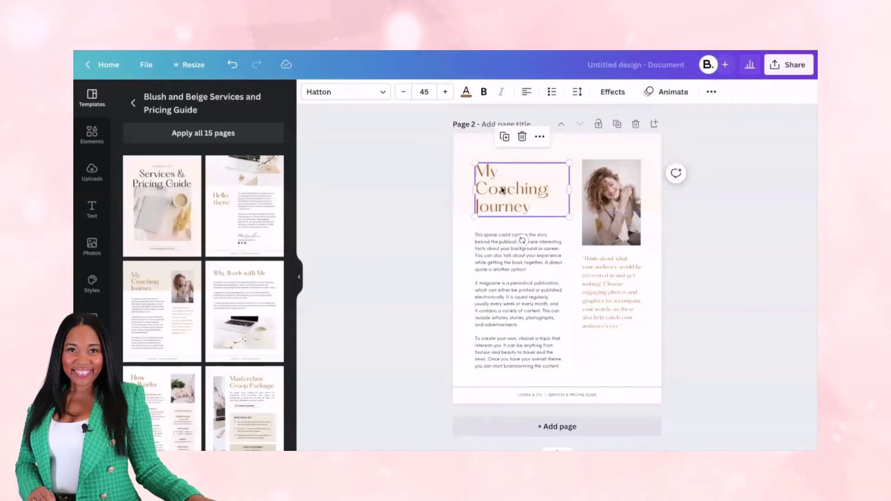
pyautogui.click(466, 93)
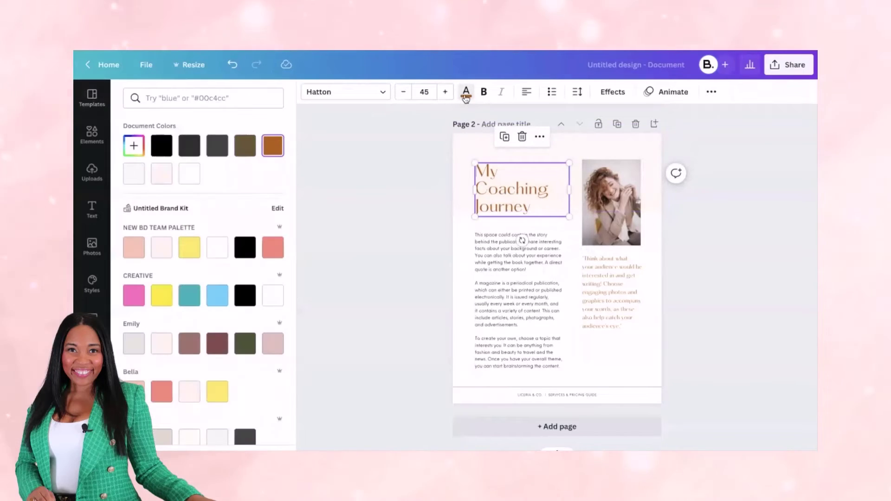
pyautogui.click(240, 247)
pyautogui.click(334, 91)
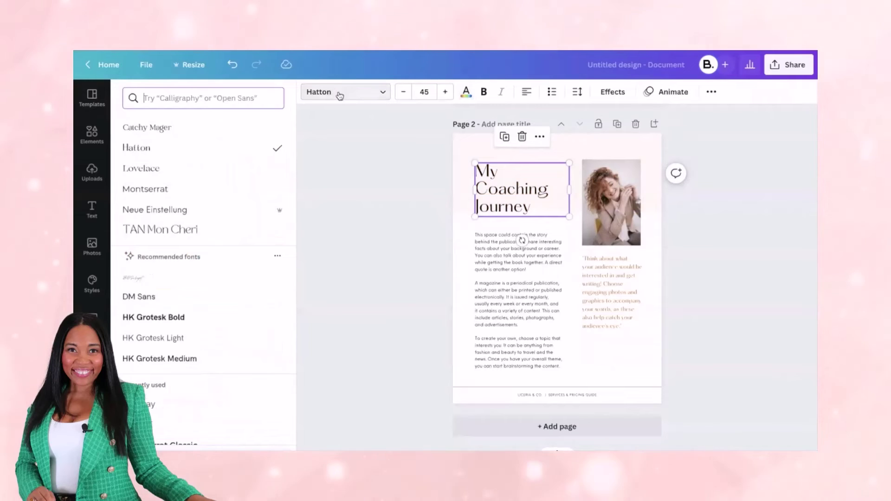
pyautogui.click(330, 95)
pyautogui.click(330, 95)
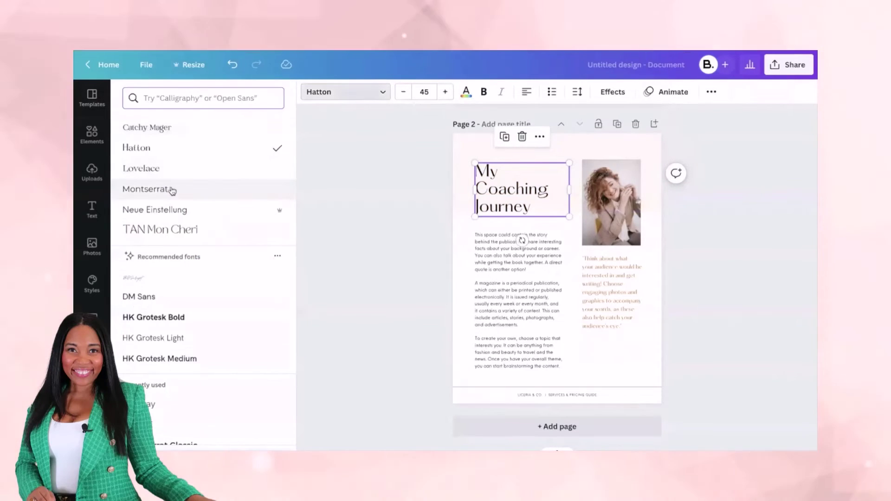
pyautogui.click(172, 190)
pyautogui.click(511, 283)
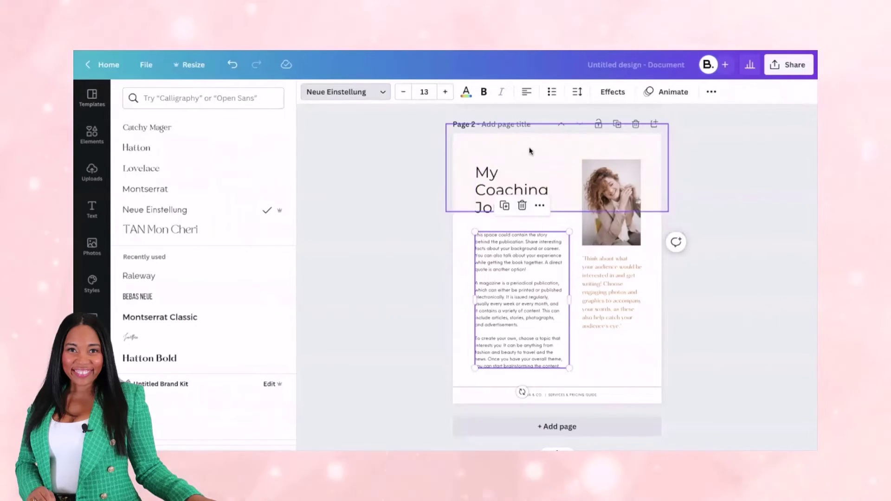
# - Replace the portrait on page 2 with the recently used photo of a curly-haired woman sitting at a laptop
pyautogui.click(611, 202)
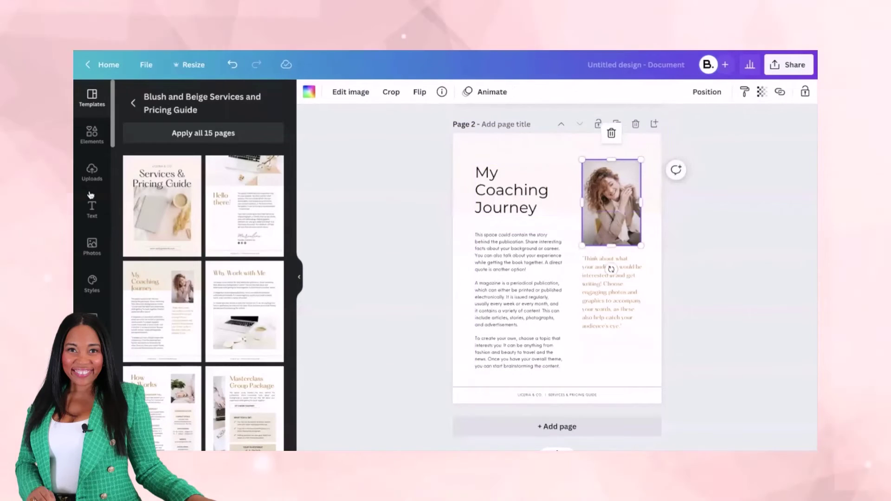
pyautogui.click(91, 246)
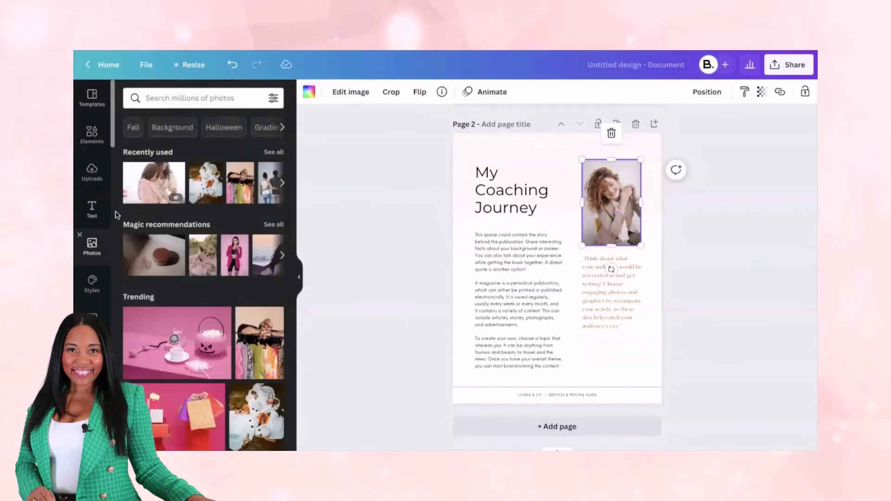
pyautogui.click(273, 152)
pyautogui.scroll(-10, 204, 260)
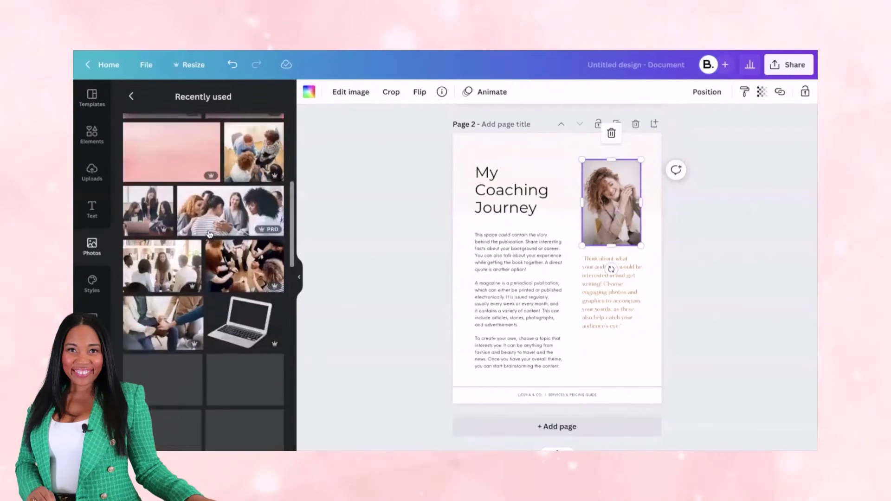
pyautogui.scroll(-8, 209, 234)
pyautogui.moveTo(239, 200); pyautogui.dragTo(611, 195)
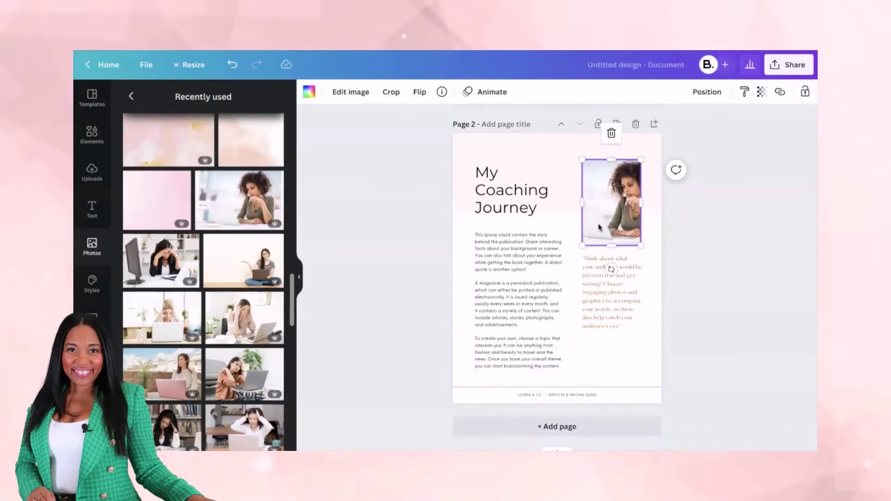
# - Recolor the divider line above the footer of page 2 in peach
pyautogui.click(605, 390)
pyautogui.click(309, 91)
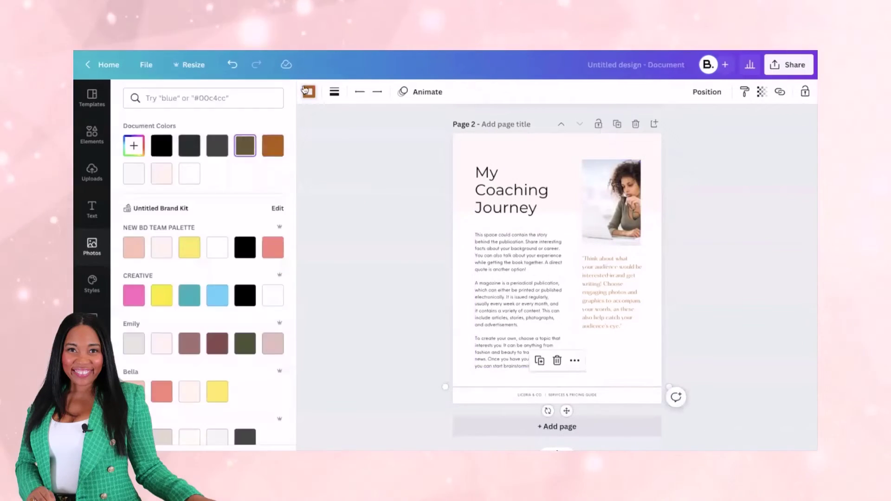
pyautogui.click(409, 271)
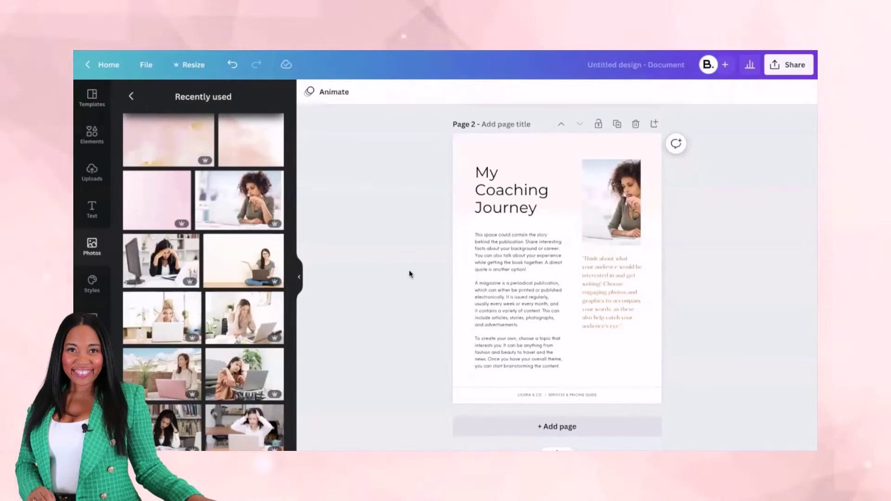
# - Set the background of the Resource List page to the pale pink of NEW BD TEAM PALETTE
pyautogui.scroll(5, 554, 297)
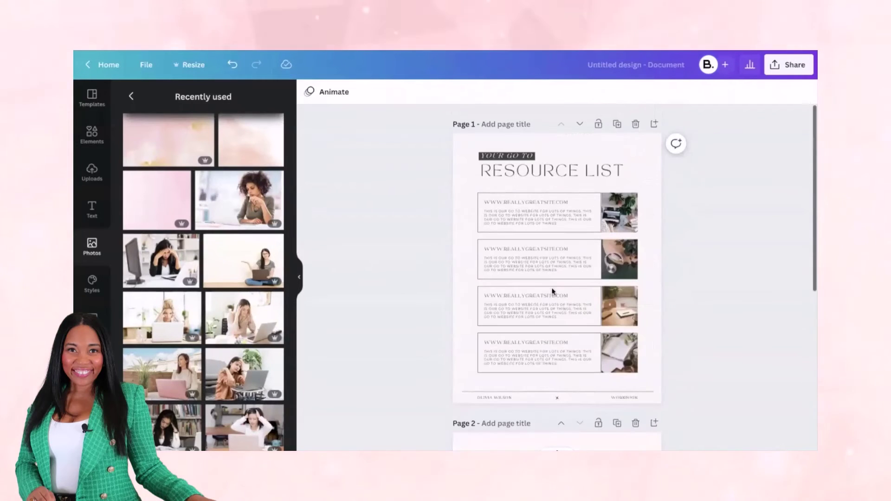
pyautogui.click(461, 197)
pyautogui.click(309, 91)
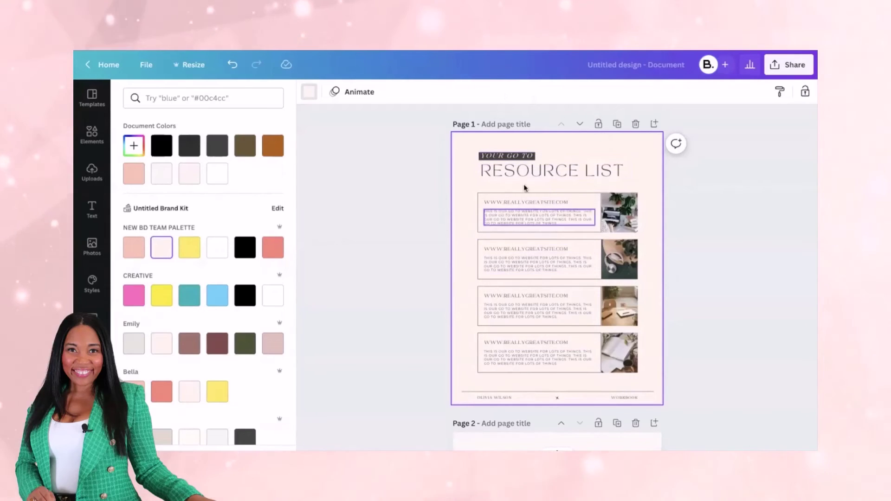
# - Browse the document templates, open the page set of the Blush and Brown Simple Wellness Workbook PDF and add a blank third page
pyautogui.scroll(-5, 538, 221)
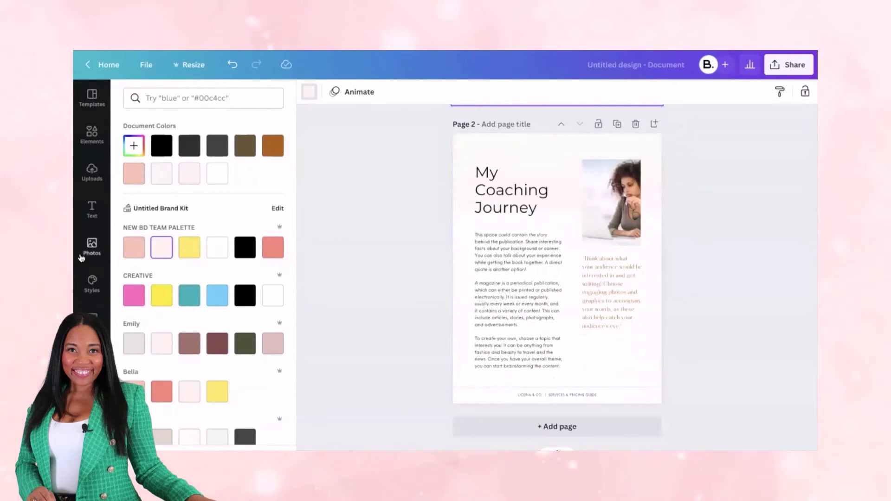
pyautogui.click(92, 97)
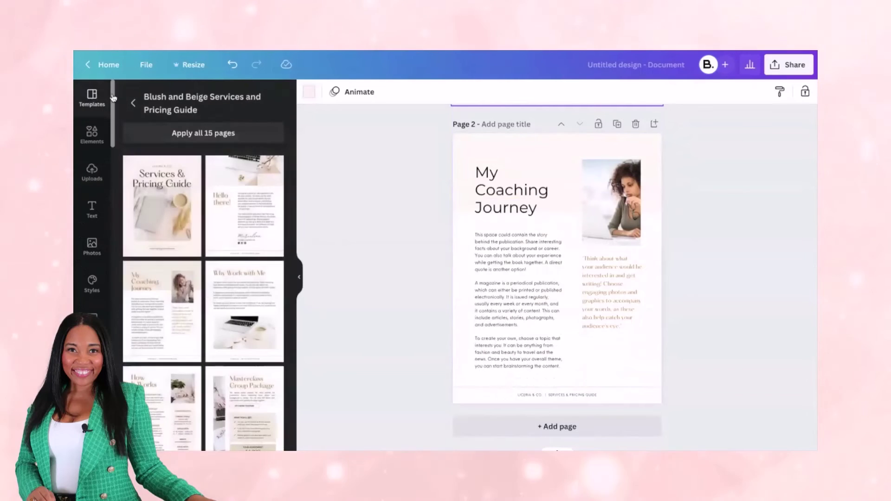
pyautogui.scroll(-5, 210, 309)
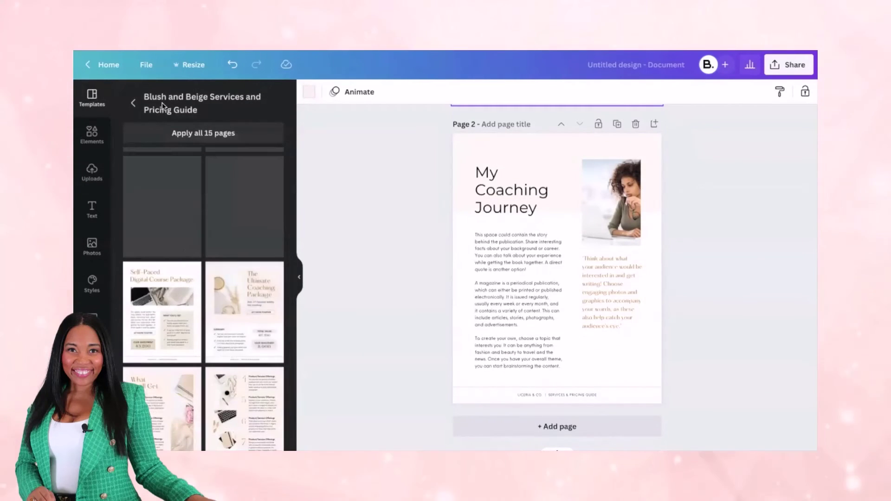
pyautogui.click(133, 102)
pyautogui.scroll(-6, 230, 296)
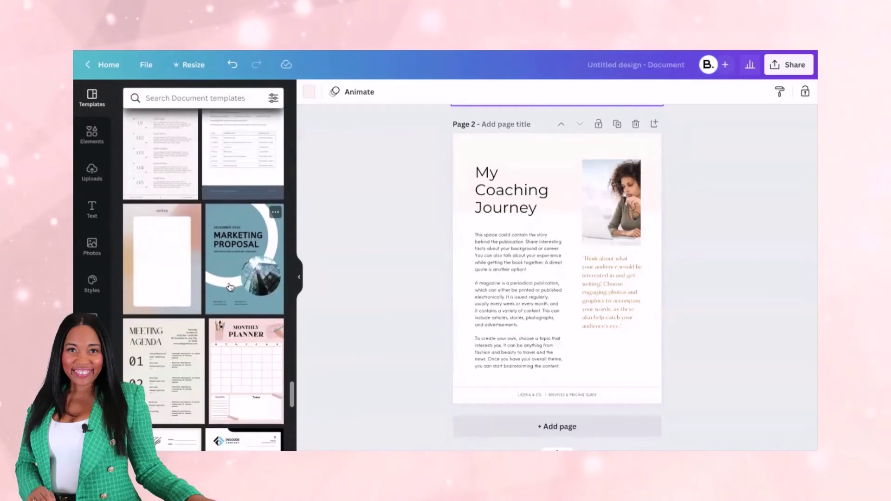
pyautogui.scroll(-4, 230, 285)
pyautogui.scroll(-2, 230, 284)
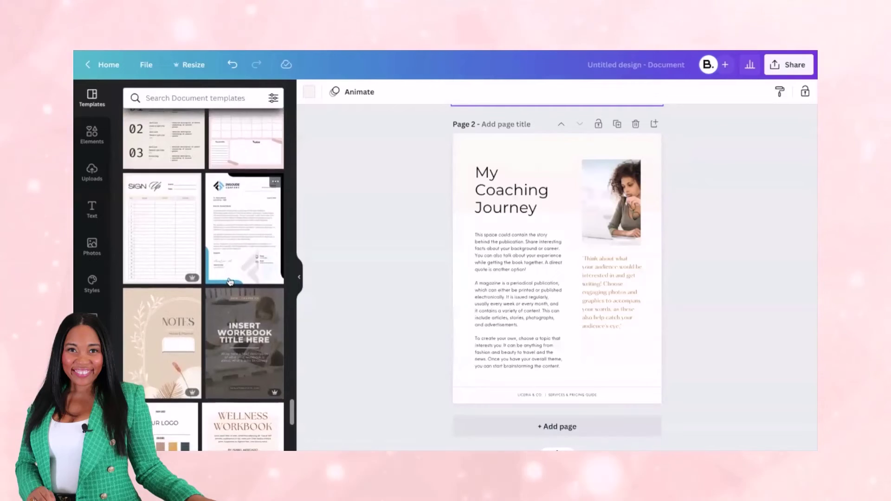
pyautogui.scroll(-5, 230, 284)
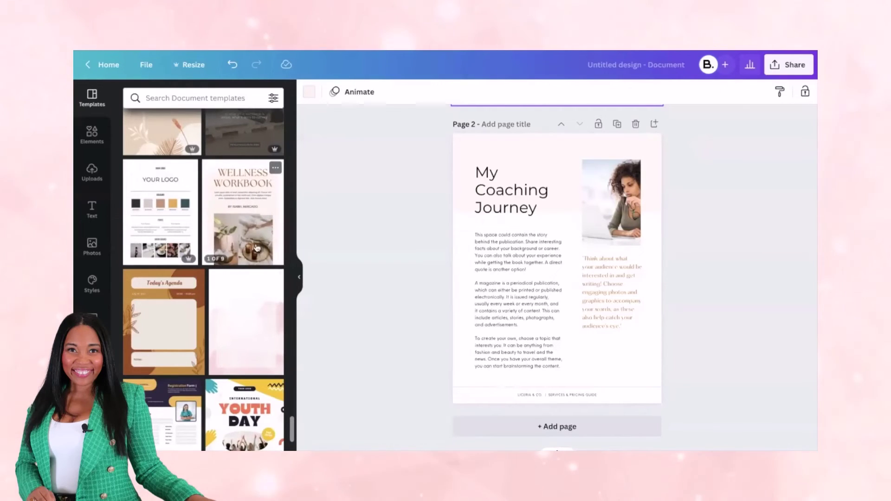
pyautogui.click(257, 248)
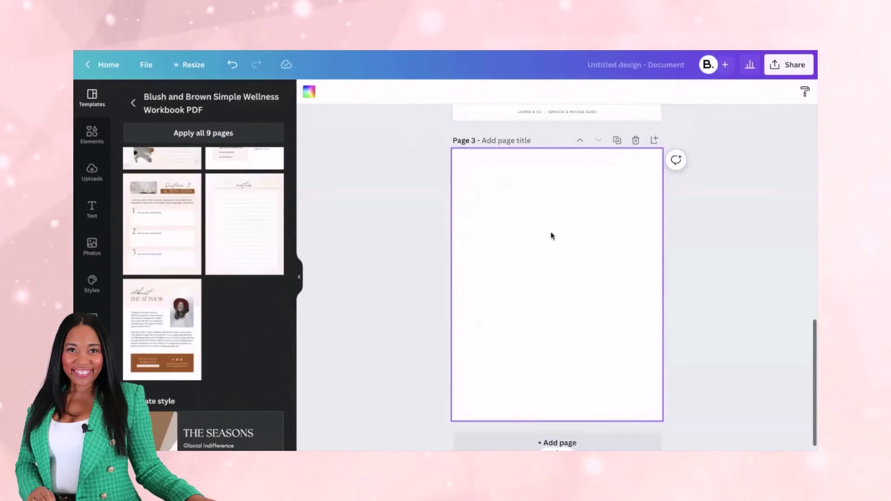
# - Open the download settings for the design and review the available file types
pyautogui.scroll(10, 551, 259)
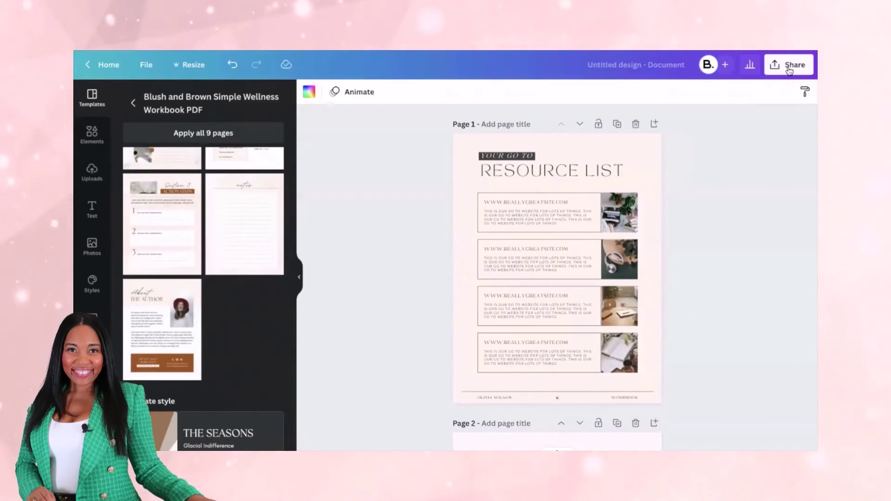
pyautogui.click(788, 69)
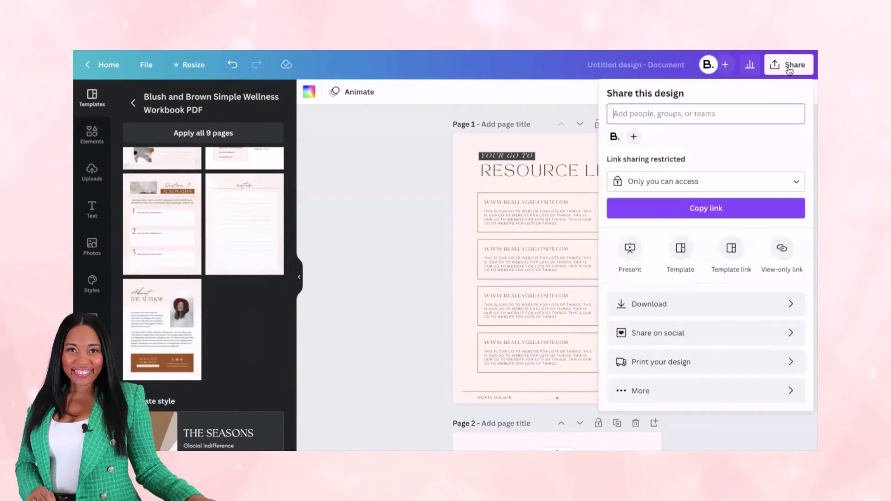
pyautogui.click(694, 303)
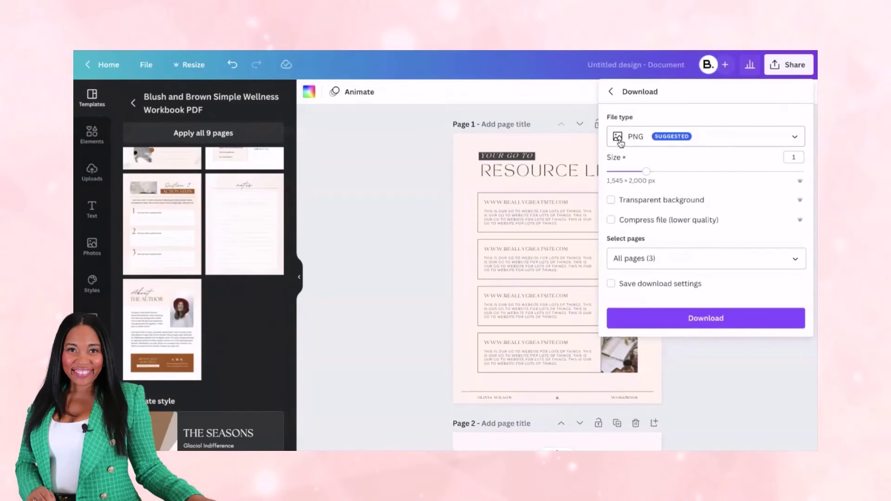
pyautogui.click(726, 136)
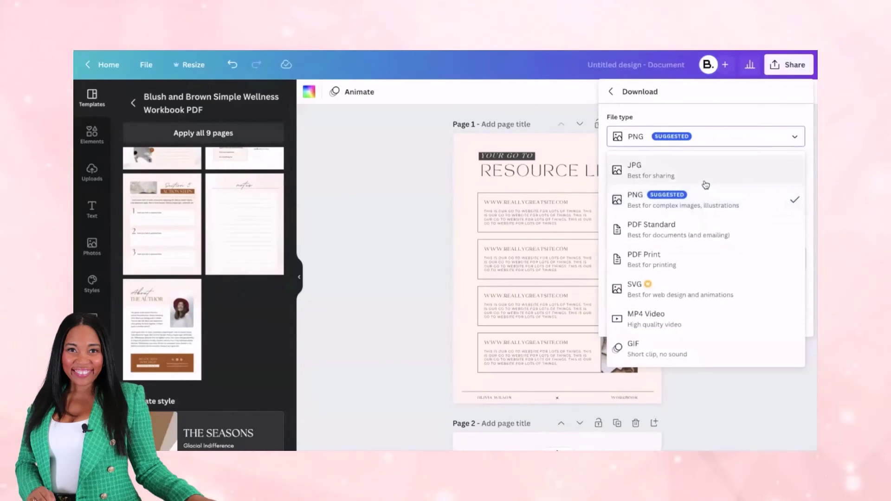
pyautogui.click(713, 146)
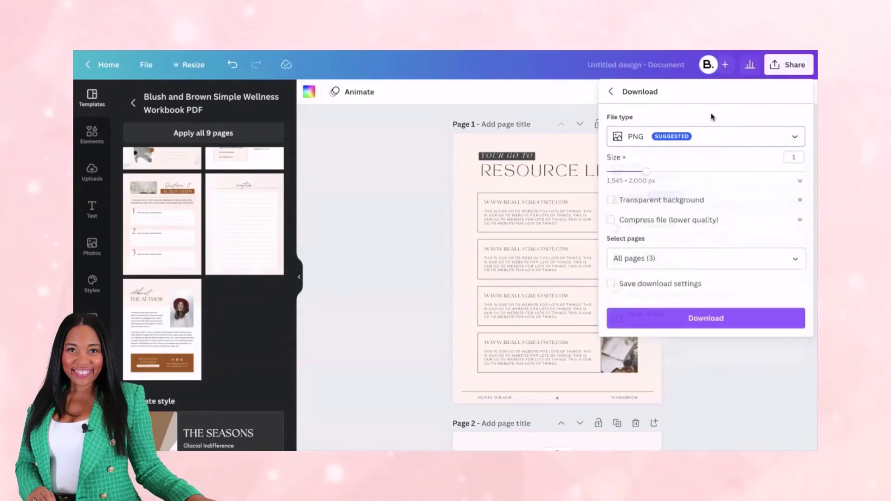
pyautogui.click(712, 116)
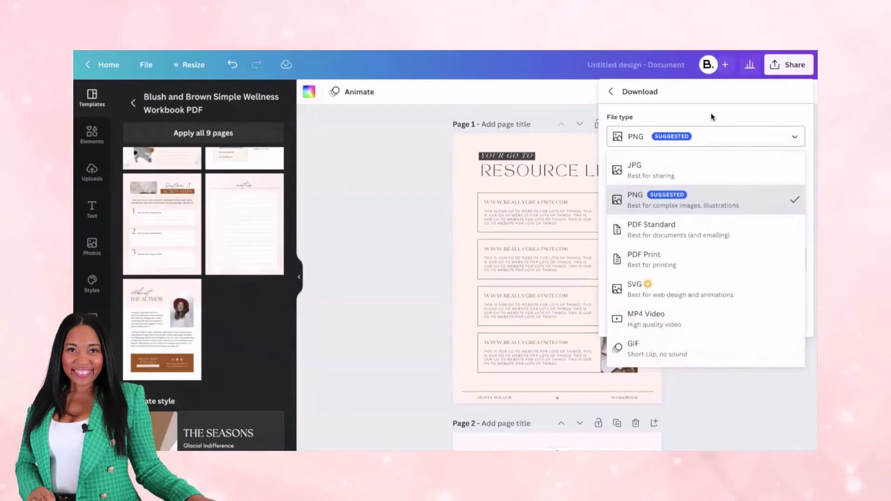